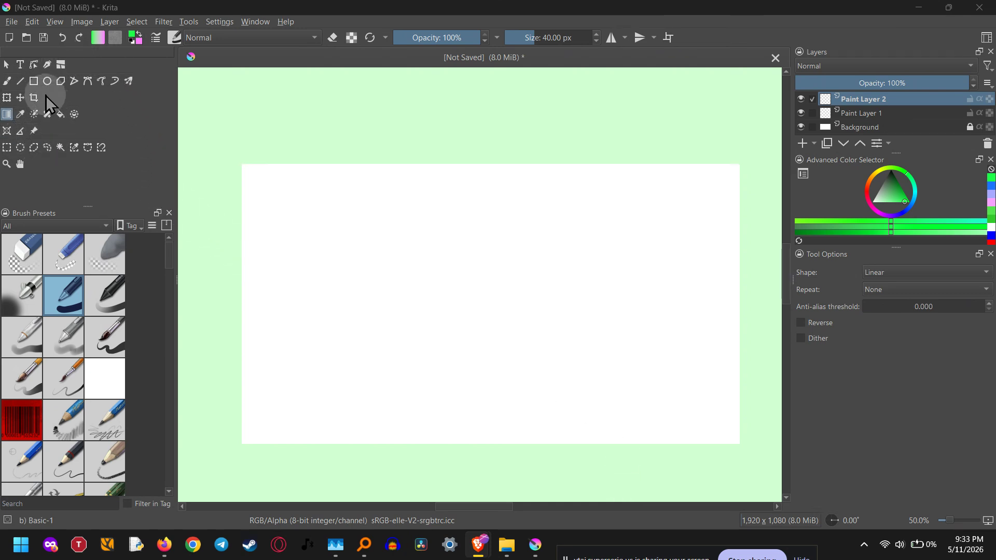
- Draw a rectangle about 226 × 246 px in the canvas's upper-left area with foreground colour fill and no outline
left_click(38, 82)
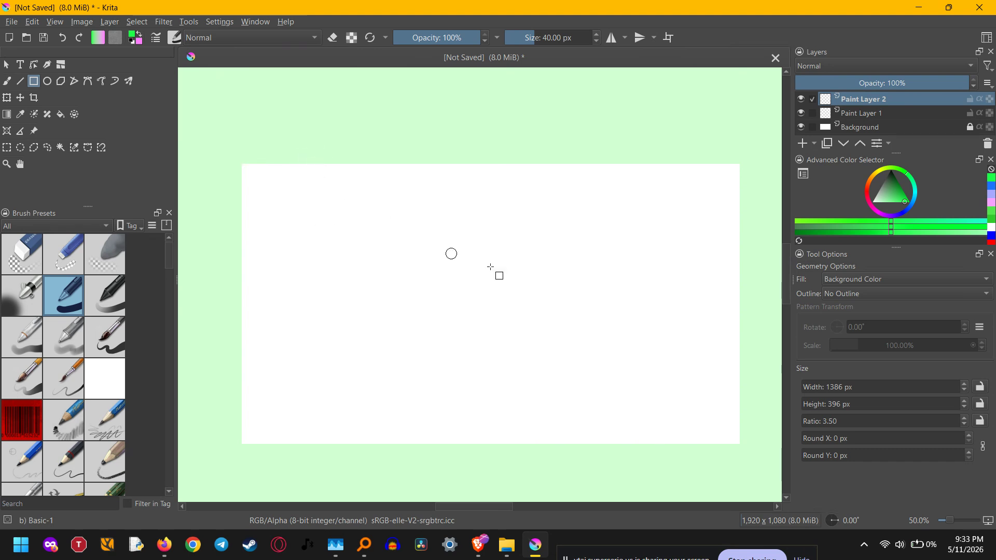
left_click(851, 278)
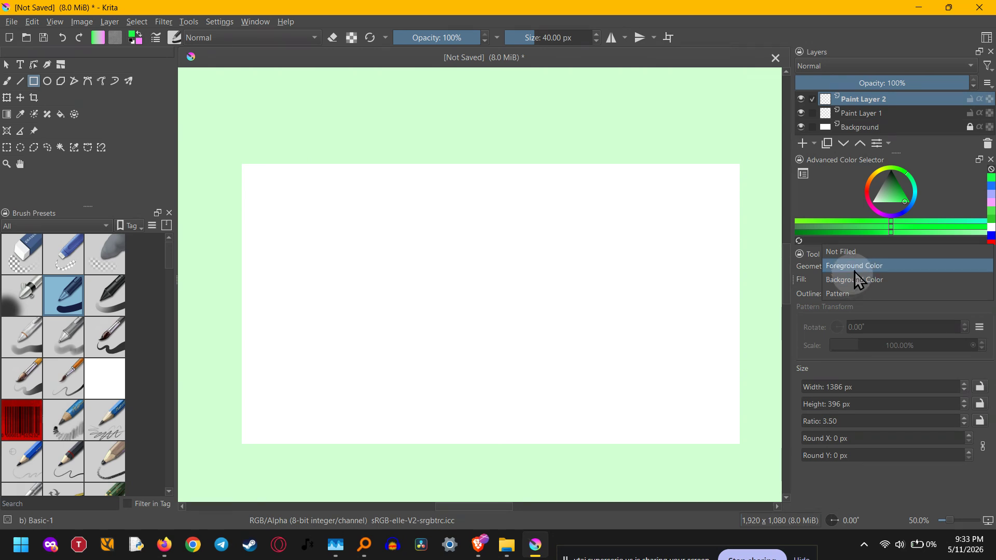
left_click(866, 253)
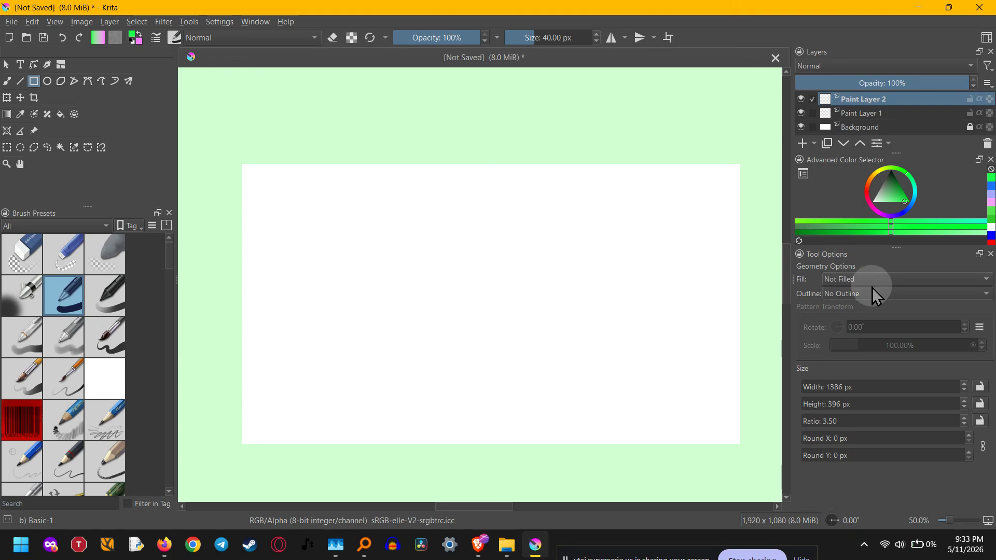
left_click(873, 293)
left_click(870, 283)
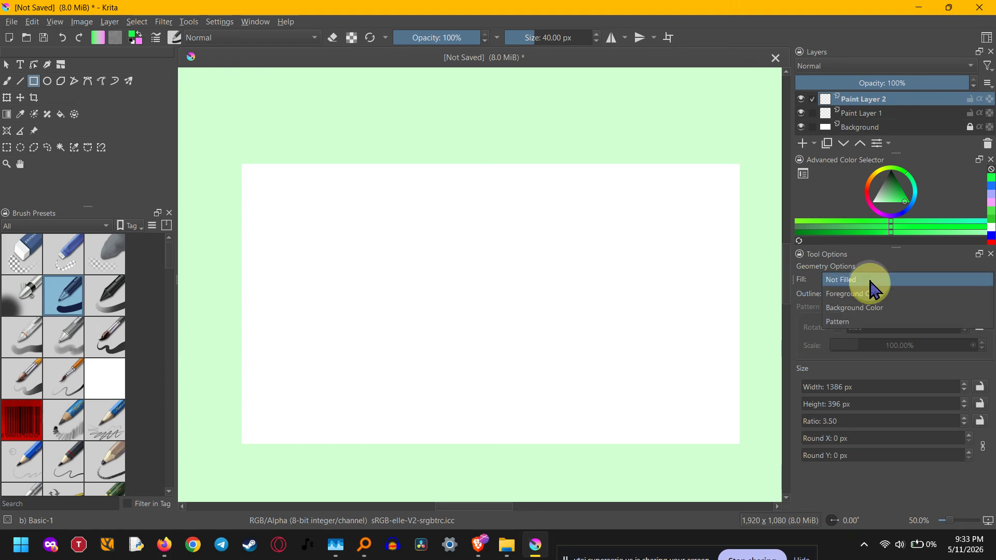
left_click(899, 294)
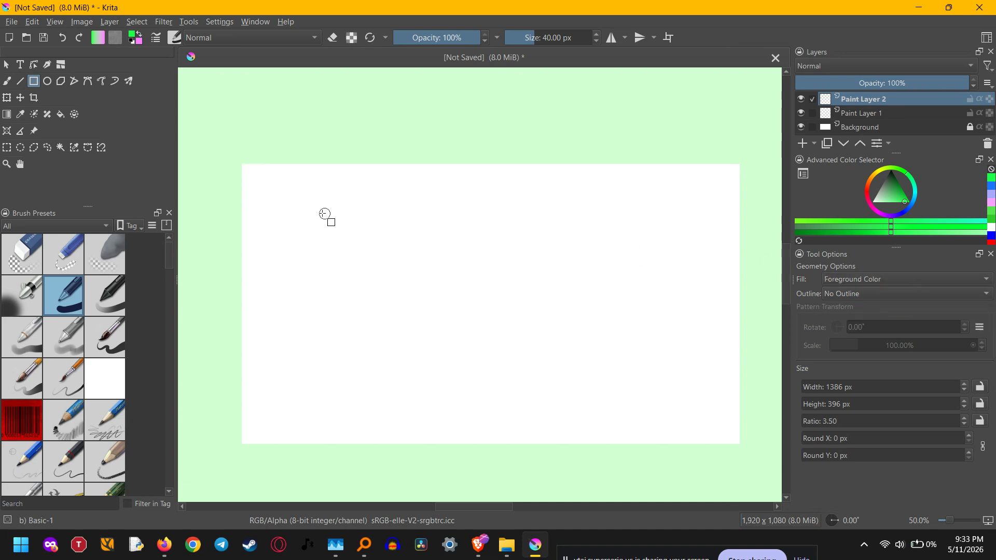
left_click_drag(317, 213, 376, 277)
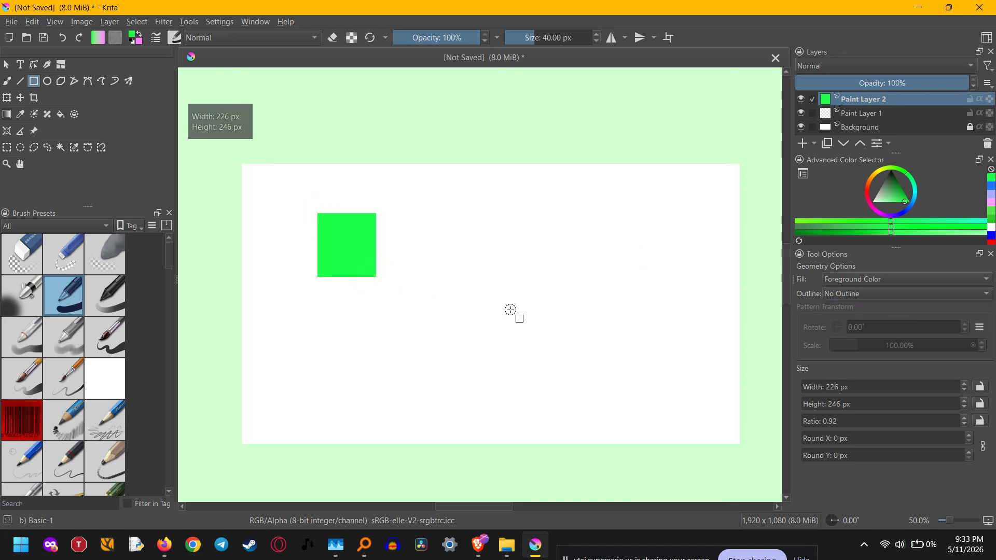
- Set the fill to Background Color and draw a rectangle about 210 × 254 px beside the green one
left_click(928, 280)
left_click(882, 294)
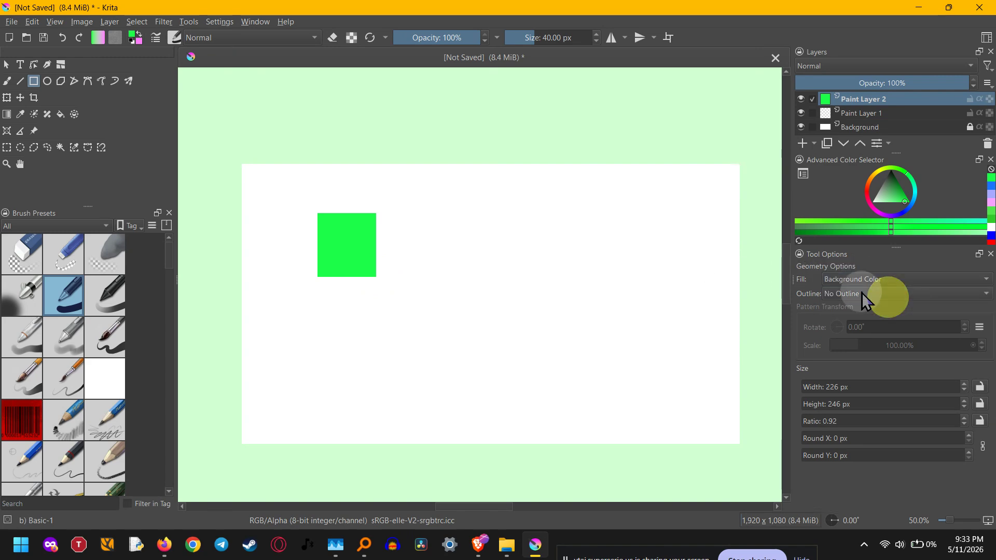
left_click_drag(396, 213, 451, 278)
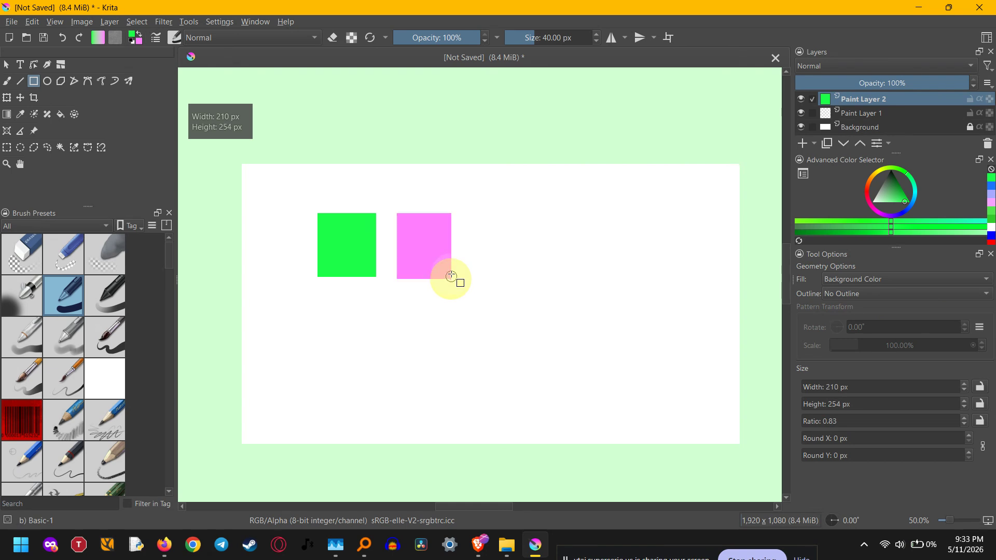
- Set the outline to Brush and draw rectangles of about 292 × 282 px with the current brush and 258 × 206 px with Pencil 1 Sketch
left_click(880, 283)
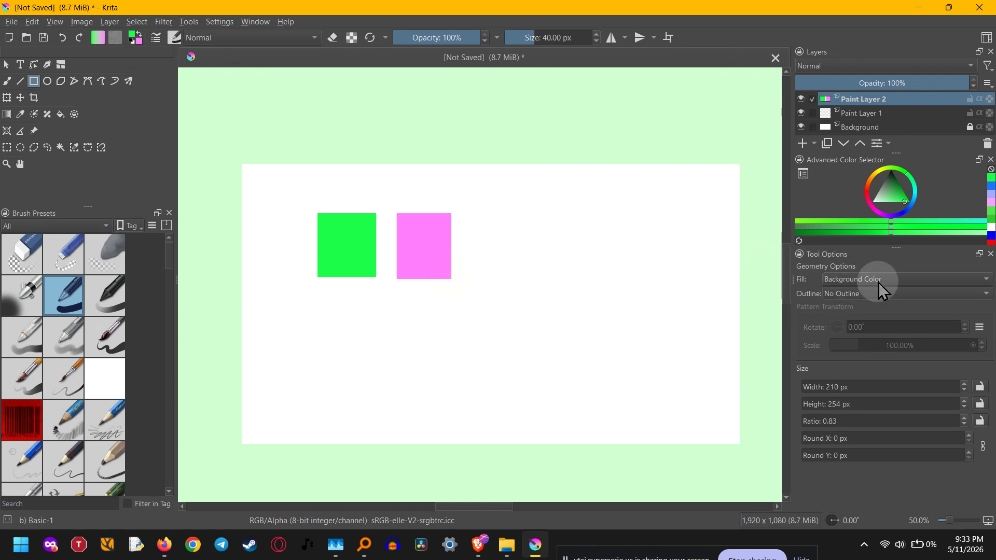
left_click(882, 281)
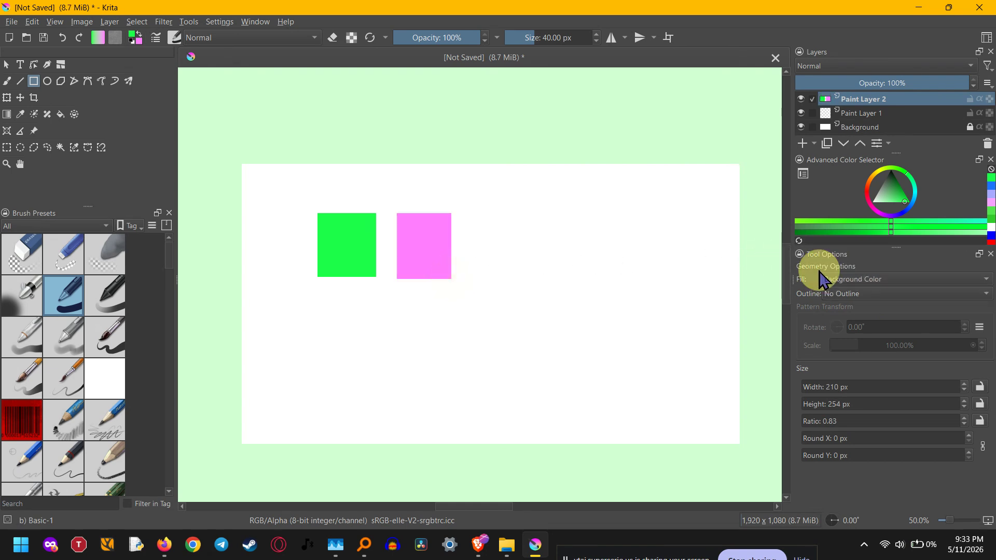
left_click(836, 295)
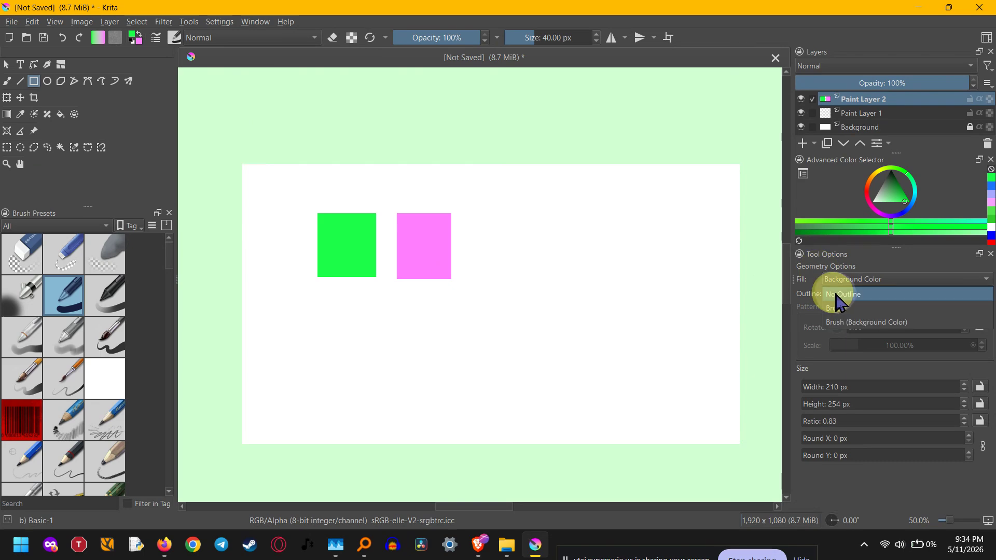
left_click(891, 308)
left_click_drag(535, 214, 612, 288)
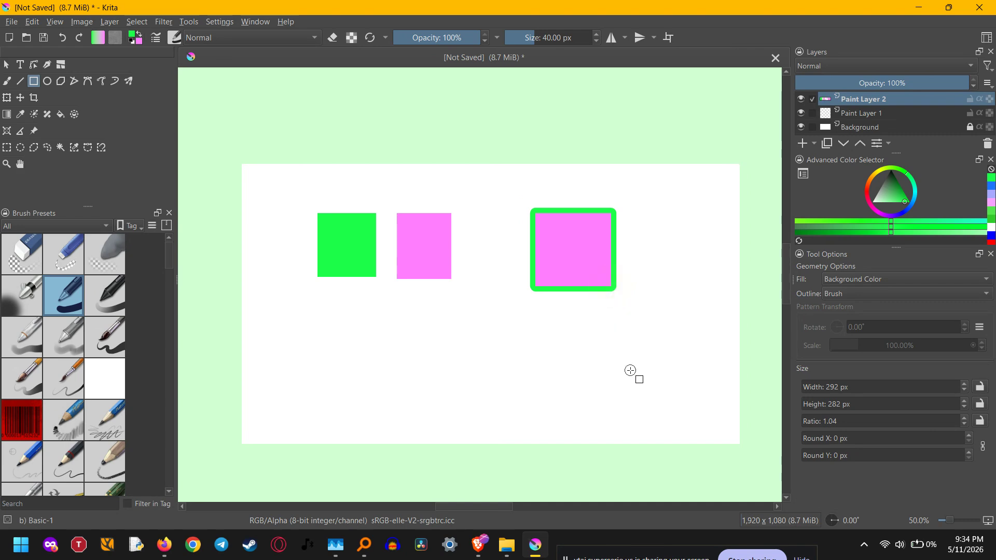
left_click(69, 429)
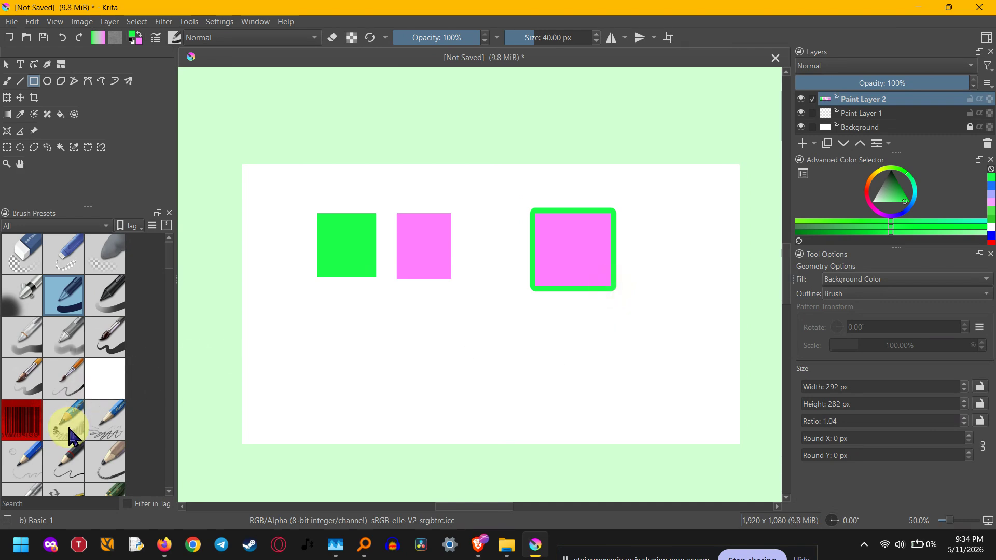
left_click_drag(381, 338, 449, 390)
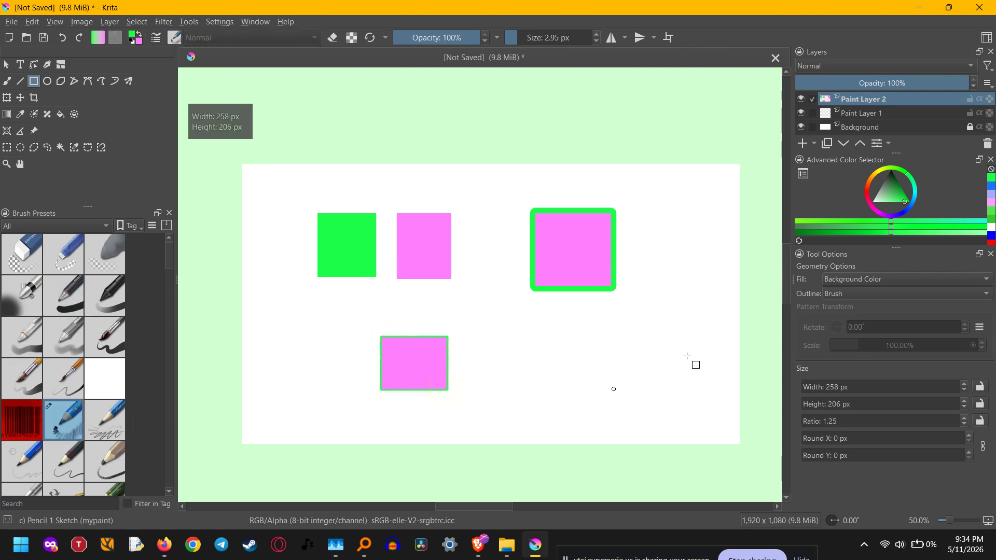
- Set the outline to No Outline and draw a rectangle about 178 × 192 px beside the pencil-outlined one
left_click(840, 294)
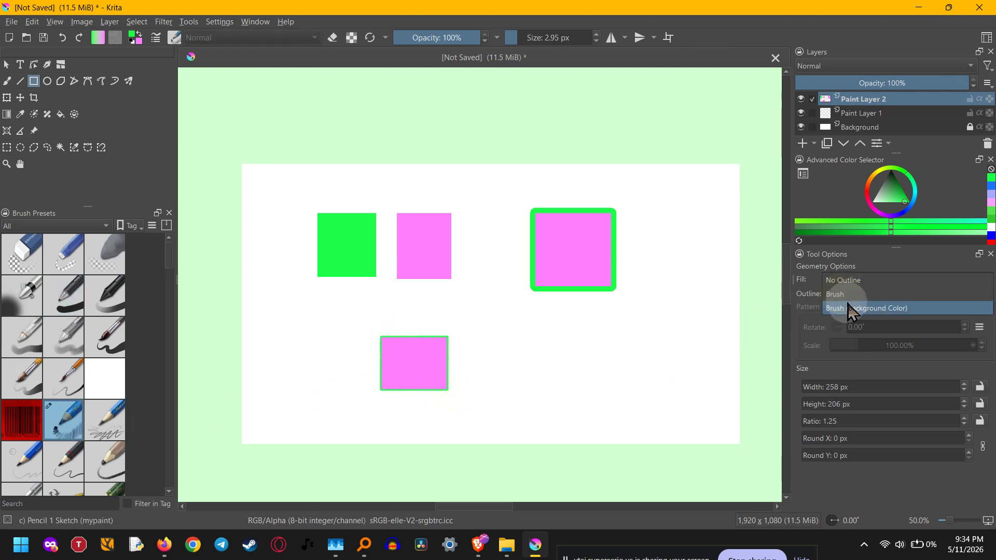
left_click(850, 280)
left_click_drag(497, 339, 543, 389)
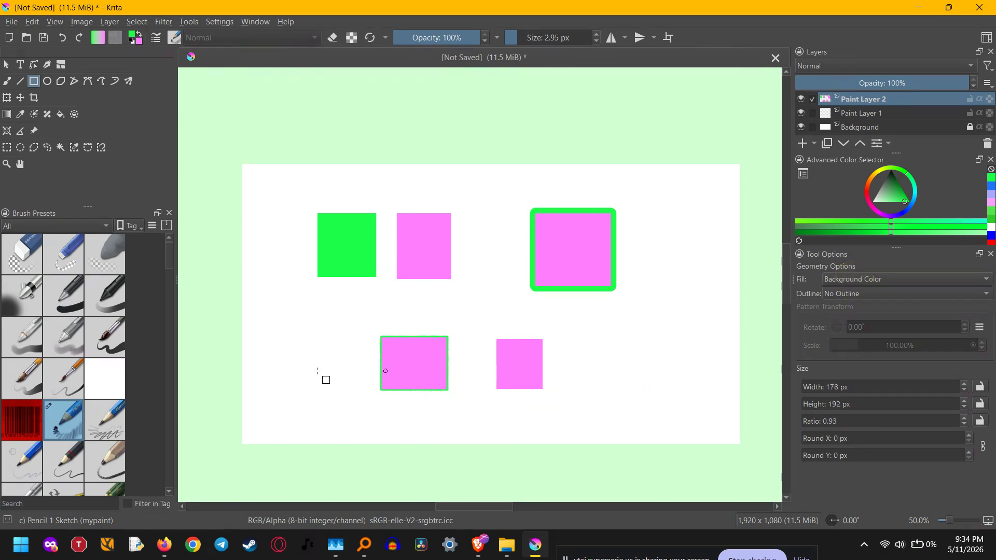
- Draw a rectangle about 212 × 176 px outlined with the Bristles-3 Large Smooth brush at the end of the lower row
scroll(99, 428, "down", 5)
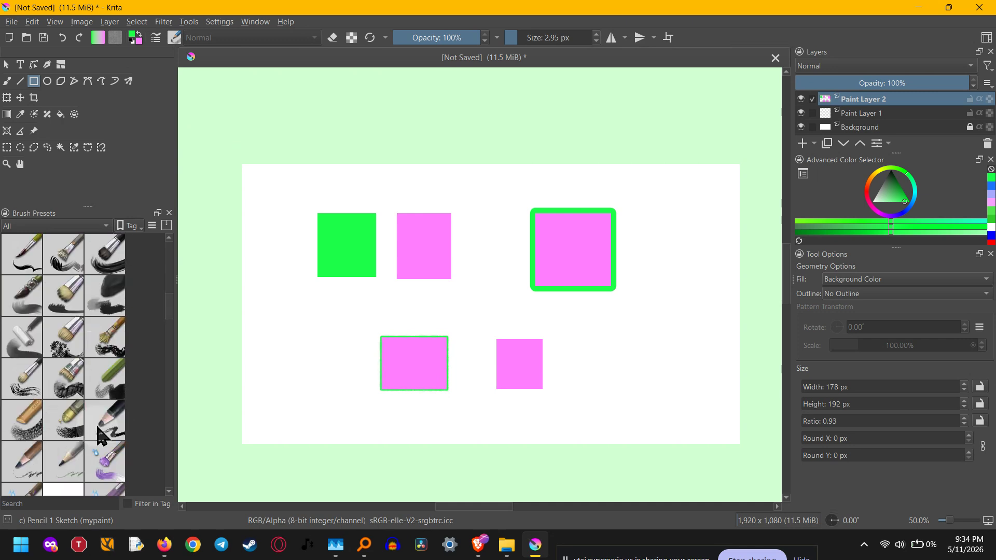
scroll(98, 436, "up", 3)
left_click(104, 381)
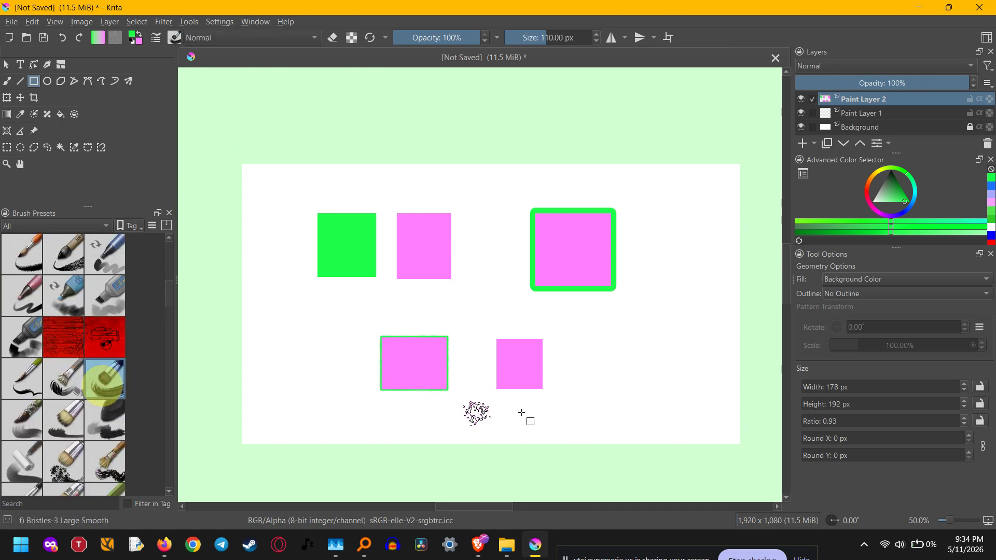
left_click(874, 294)
left_click(831, 308)
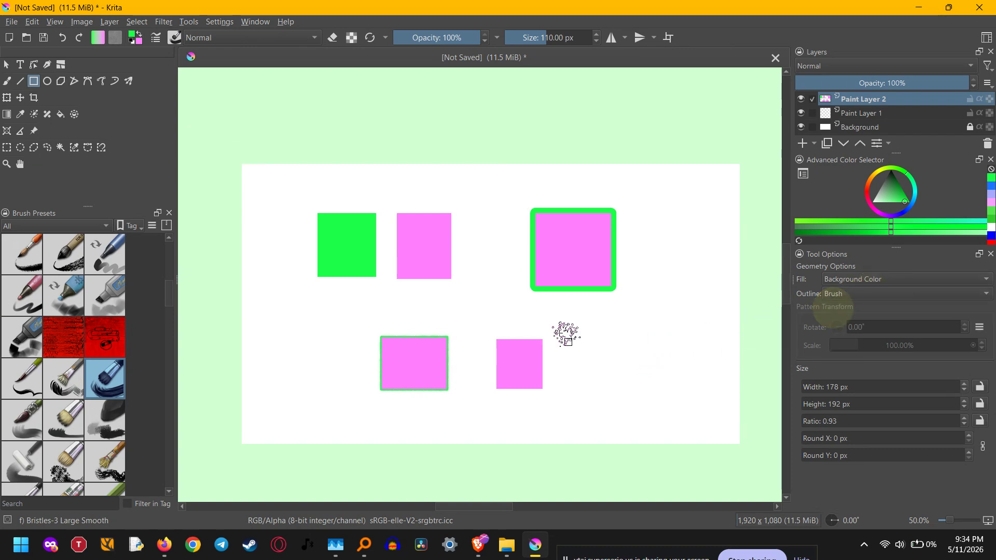
left_click_drag(562, 327, 616, 373)
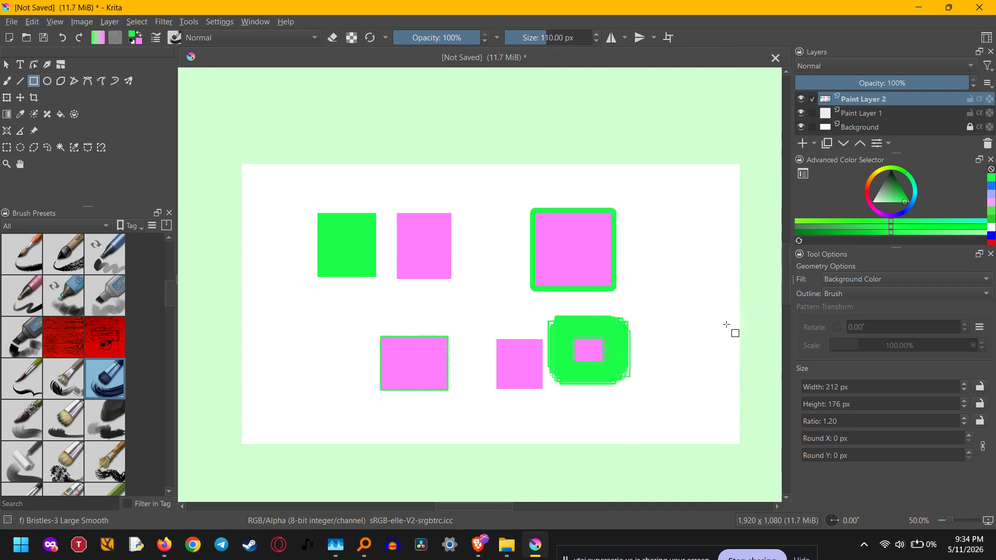
- Select the whole canvas and clear everything on Paint Layer 2
key("ctrl+a")
key("Delete")
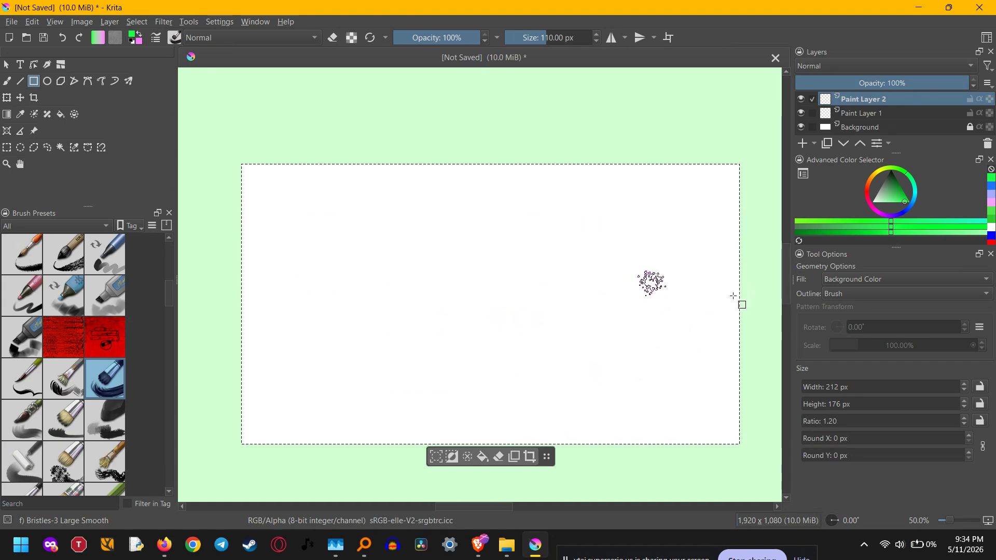
- Turn off the outline and draw a rectangle about 394 × 376 px with a square about 474 × 474 px beside it
left_click(850, 296)
left_click(858, 278)
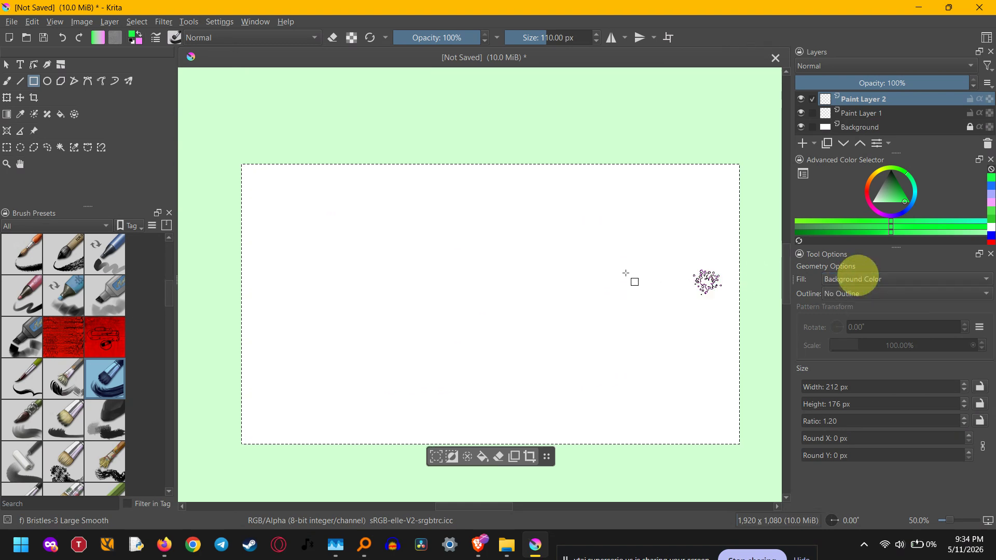
left_click_drag(371, 233, 473, 330)
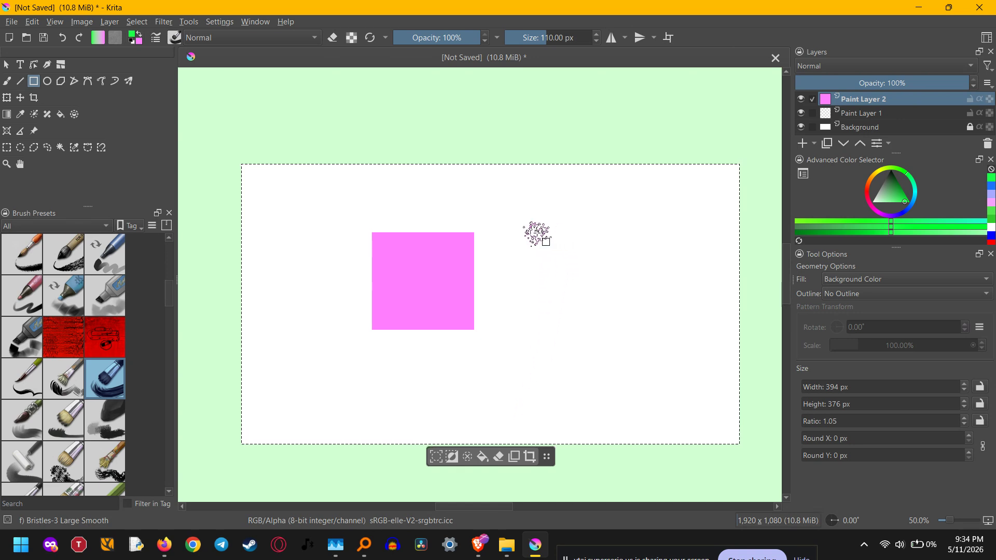
left_click_drag(536, 233, 630, 358)
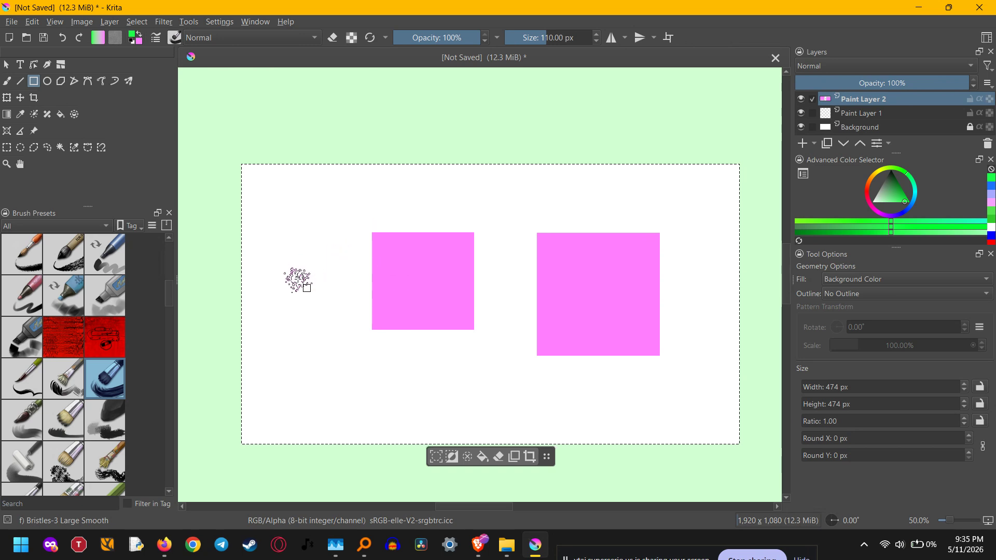
- Draw a square about 1068 × 1068 px over the first rectangle and a flat rectangle about 450 × 66 px below the other square
left_click(298, 279, "ctrl")
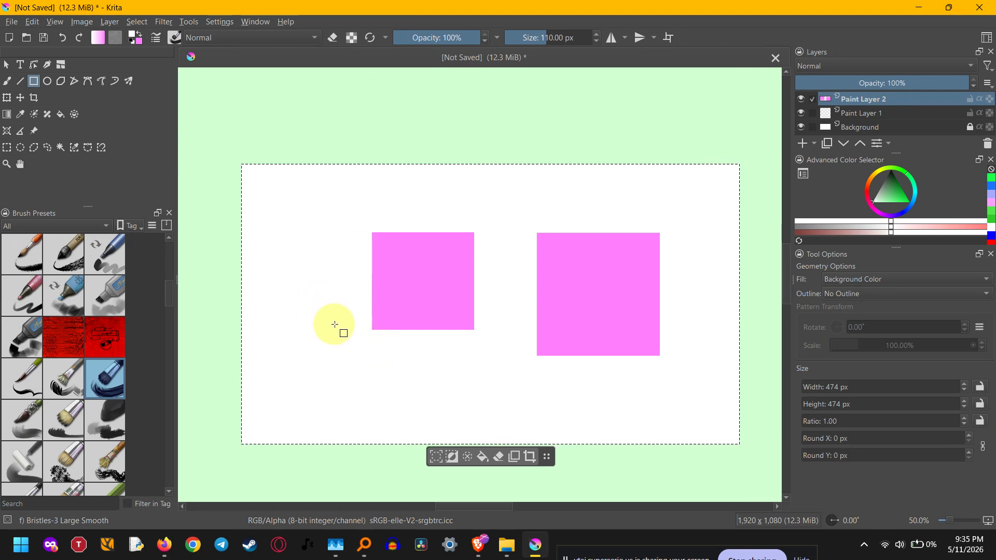
left_click_drag(314, 310, 487, 480)
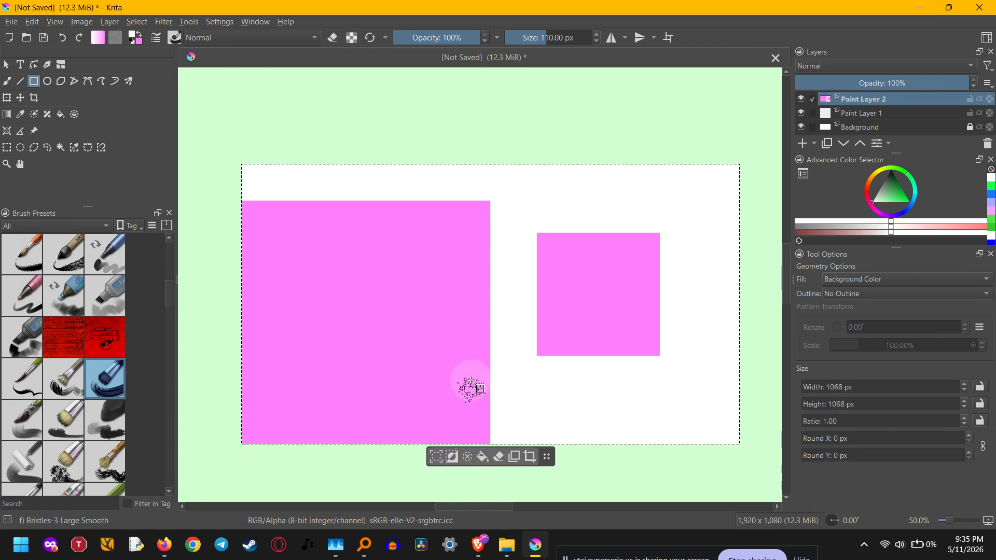
left_click_drag(593, 366, 678, 404)
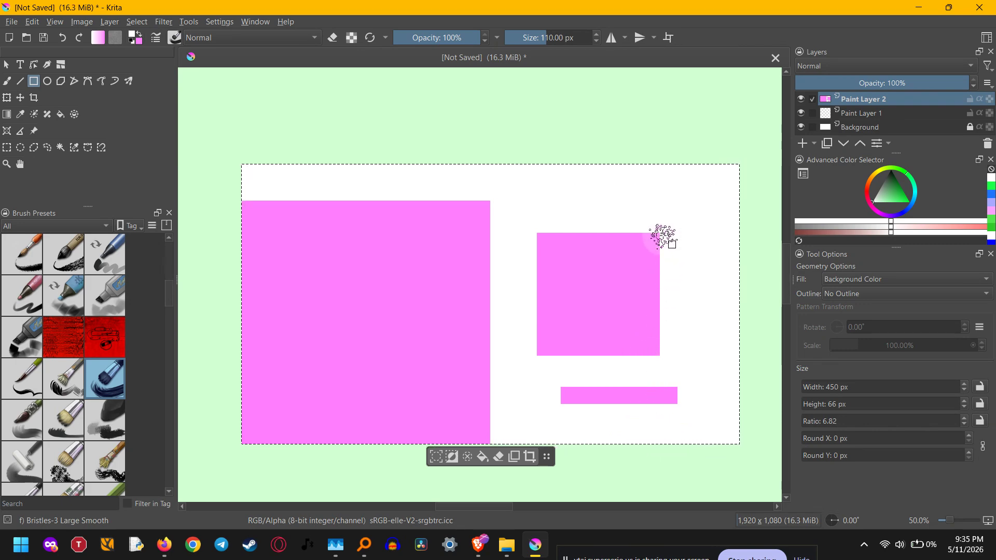
- With Ink-7 Brush Rough active, draw rectangles about 138 × 234 px beside the smaller square and 158 × 556 px centred near its upper-right corner
left_click(20, 253)
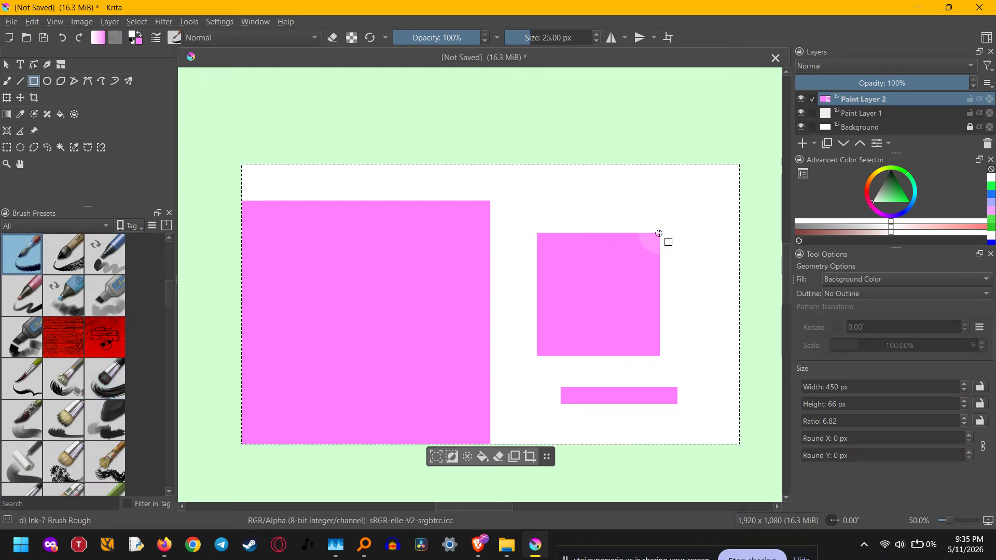
left_click_drag(660, 233, 728, 353)
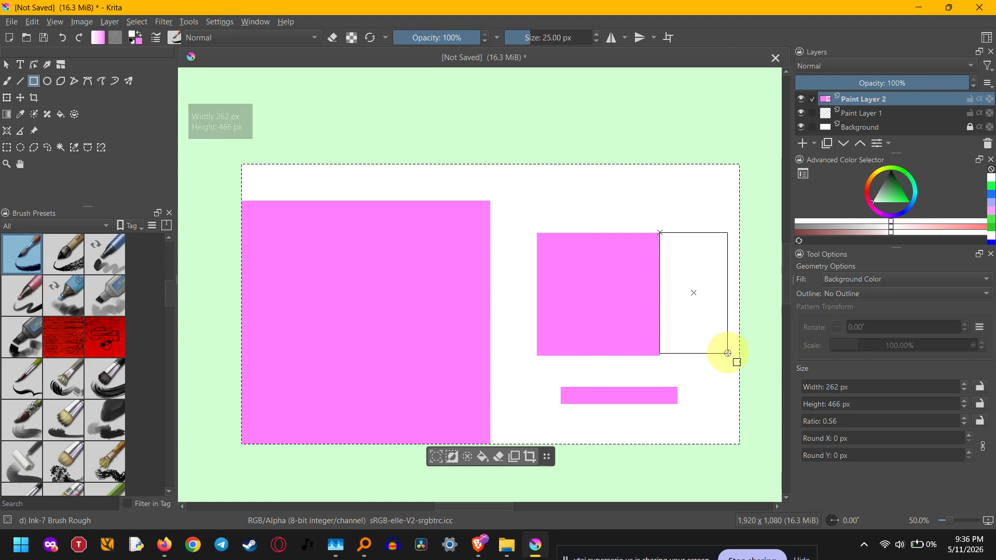
mouse_move(728, 352)
left_mouse_down()
mouse_move(708, 318)
mouse_move(721, 334)
left_mouse_up()
left_click_drag(715, 330, 712, 322)
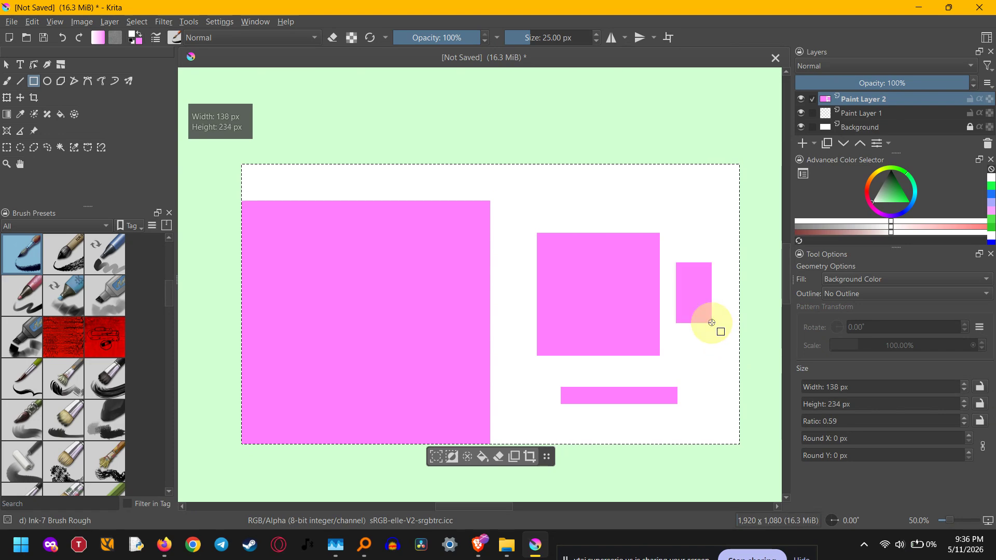
left_click(667, 224)
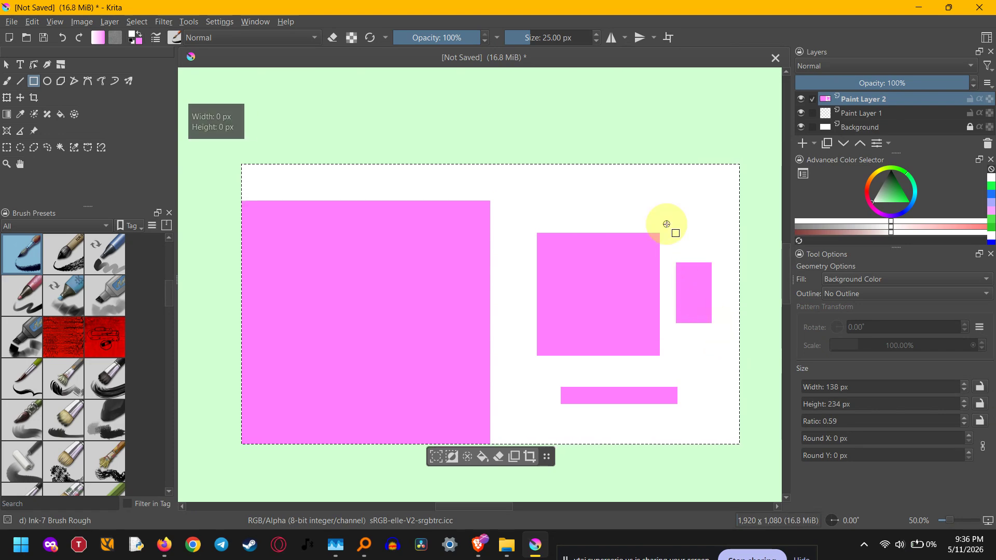
left_click_drag(667, 224, 687, 297)
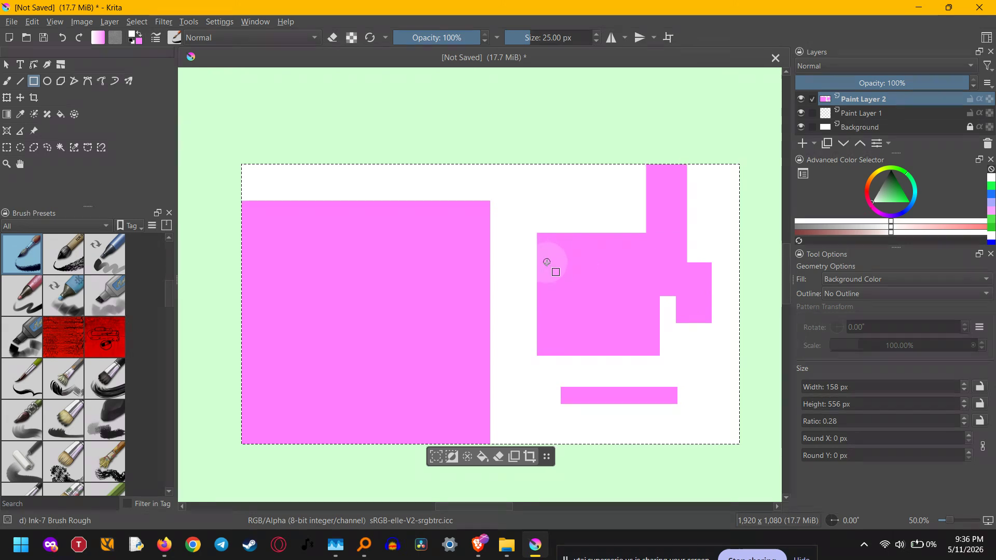
- Clear all the rectangles from Paint Layer 2 and deselect the canvas
key("Delete")
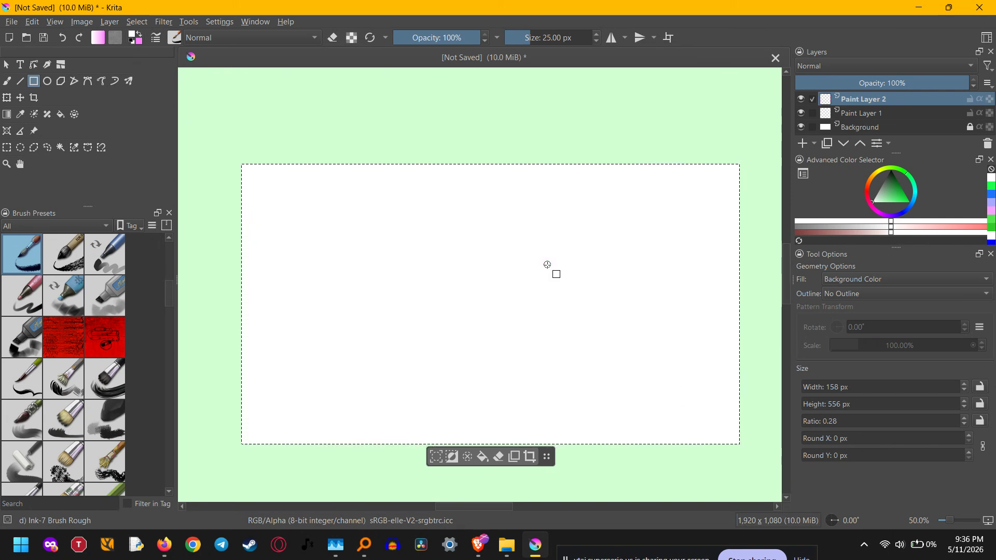
left_click(467, 456)
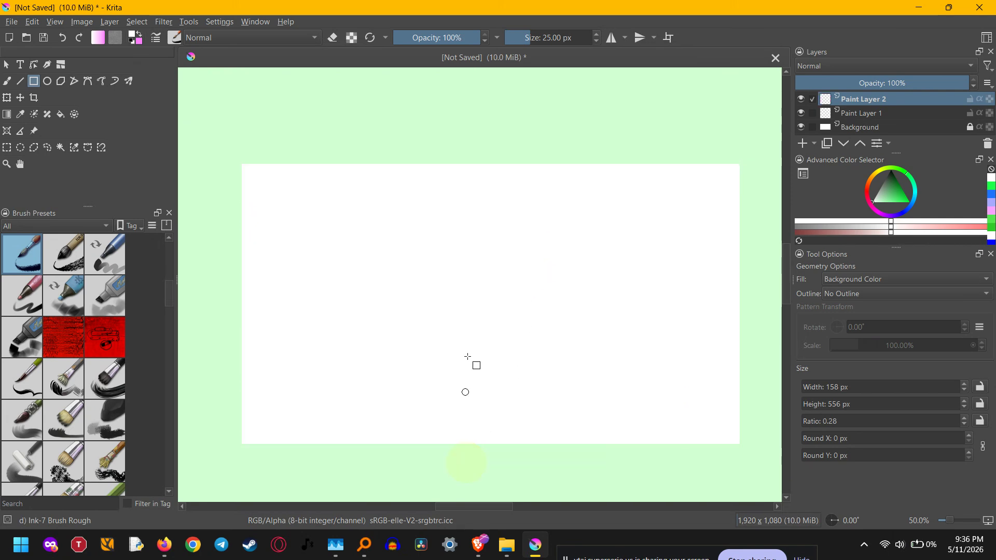